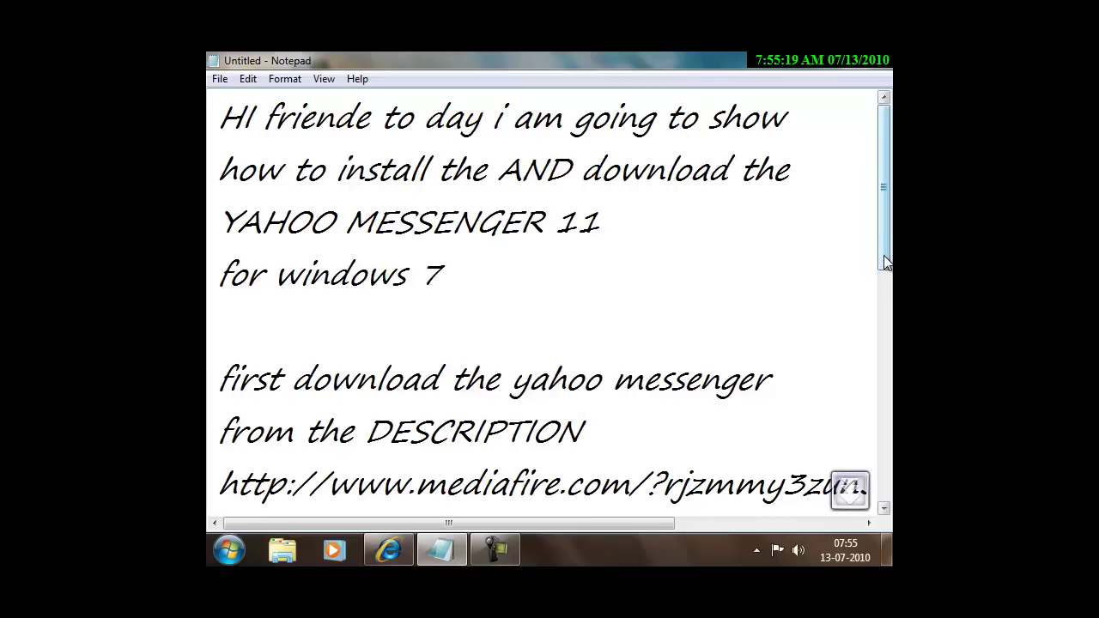
Minimize the Notepad intro notes and bring the Internet Explorer YouTube page back to front.
scroll(870, 279, down, 2)
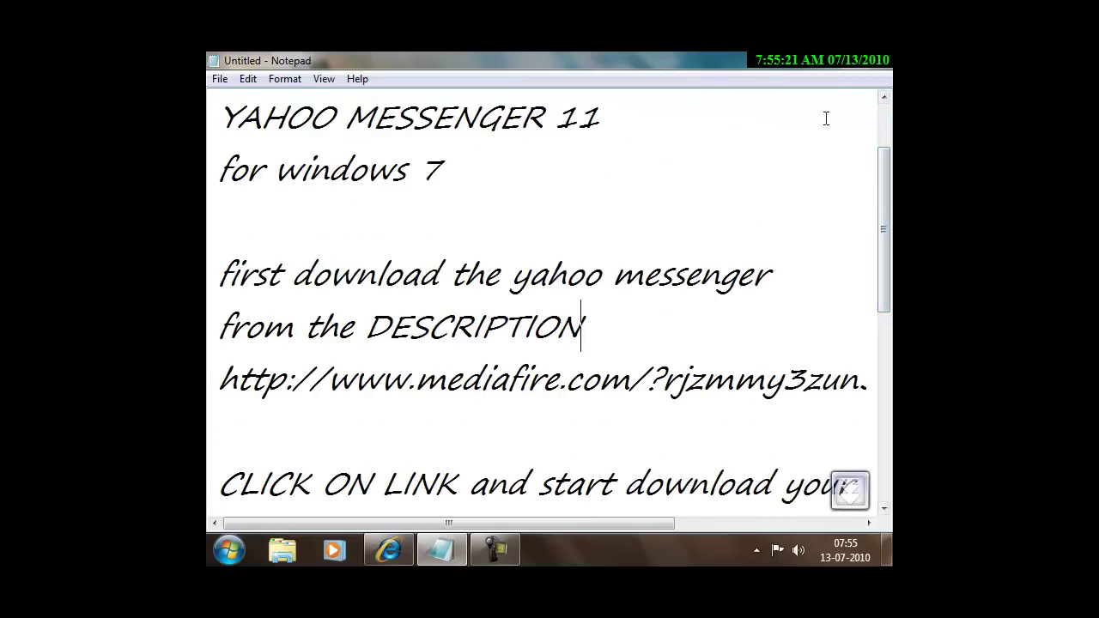
click(818, 60)
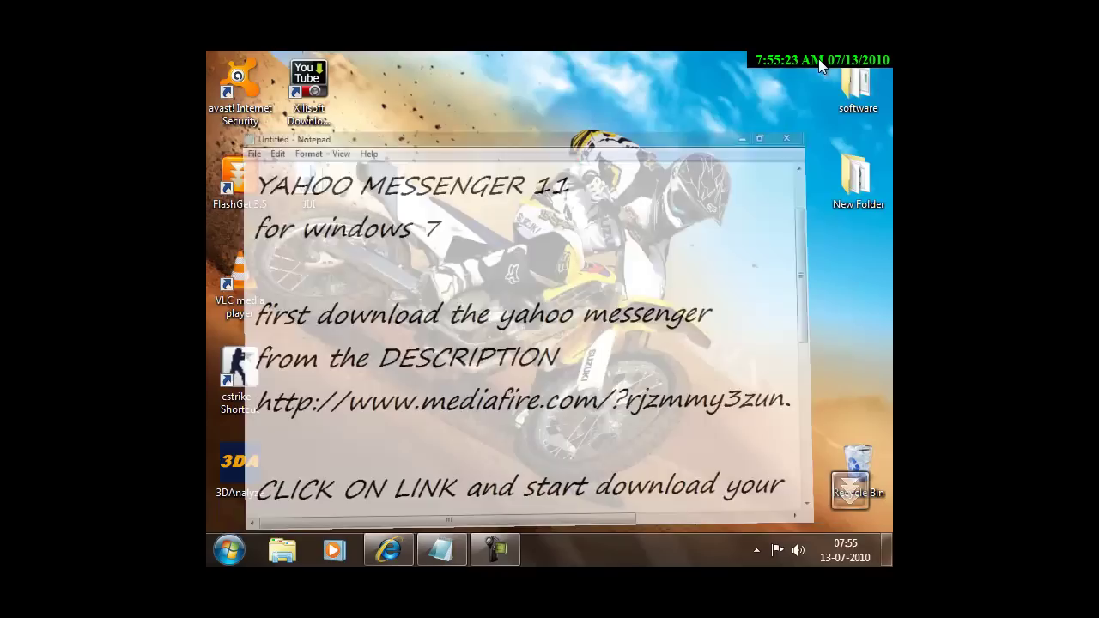
click(388, 554)
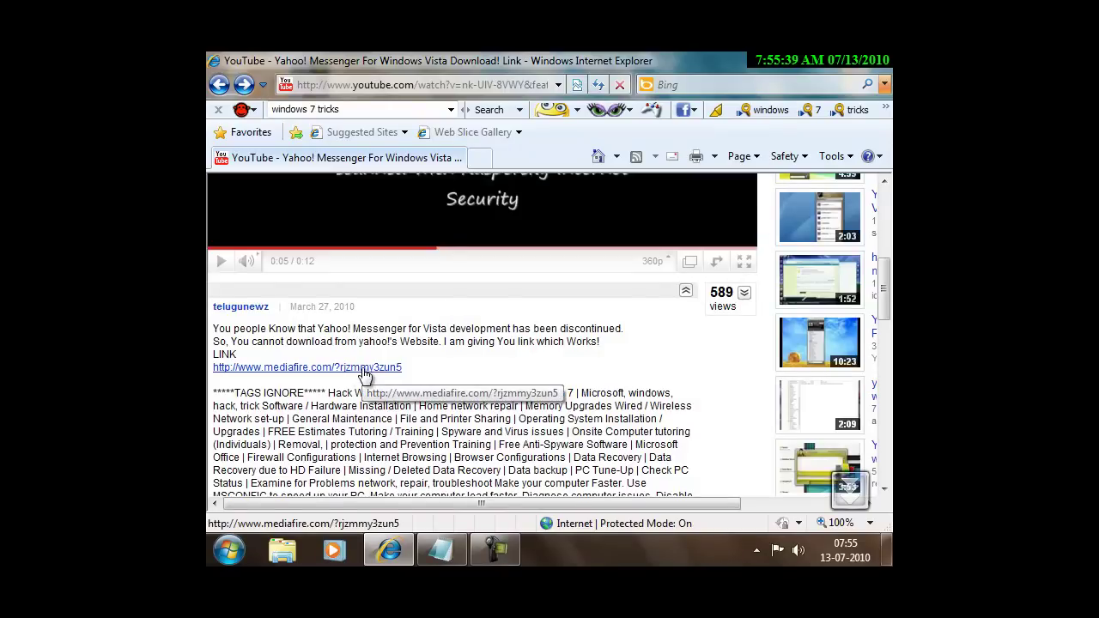
Follow the MediaFire link and start downloading Yahoo Messenger For Windows Vista.7z (11.41 MB).
click(388, 369)
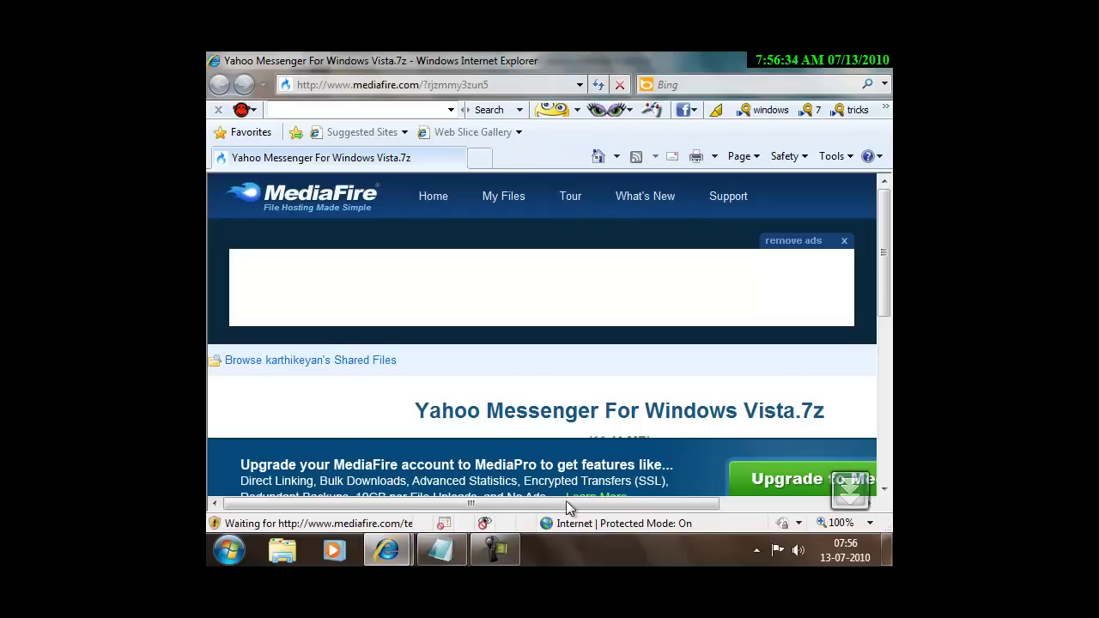
scroll(810, 363, down, 5)
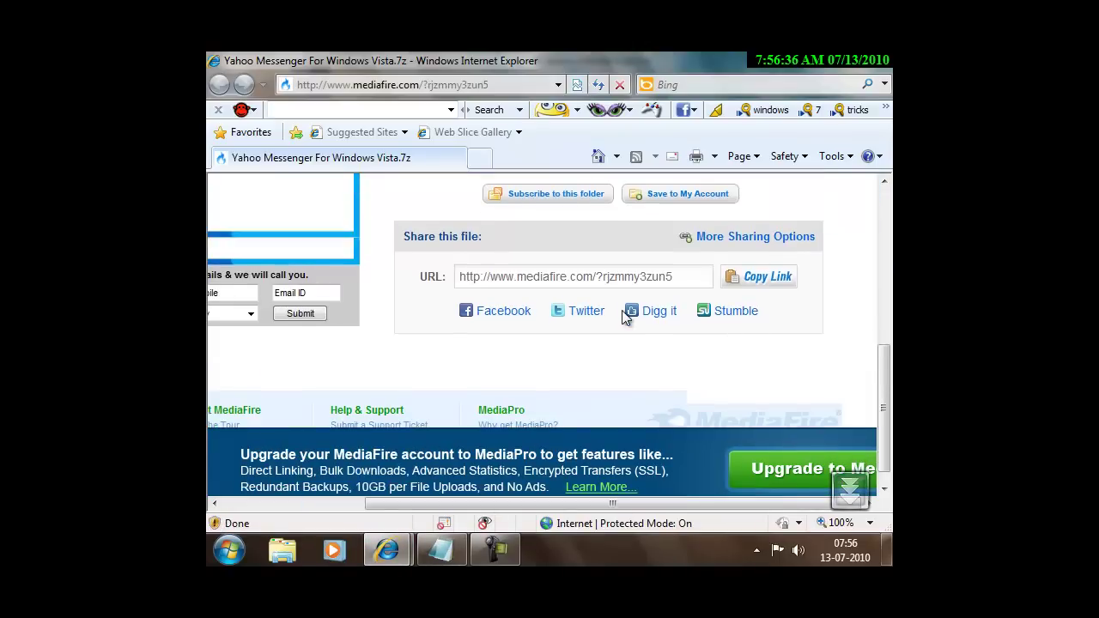
scroll(627, 316, up, 3)
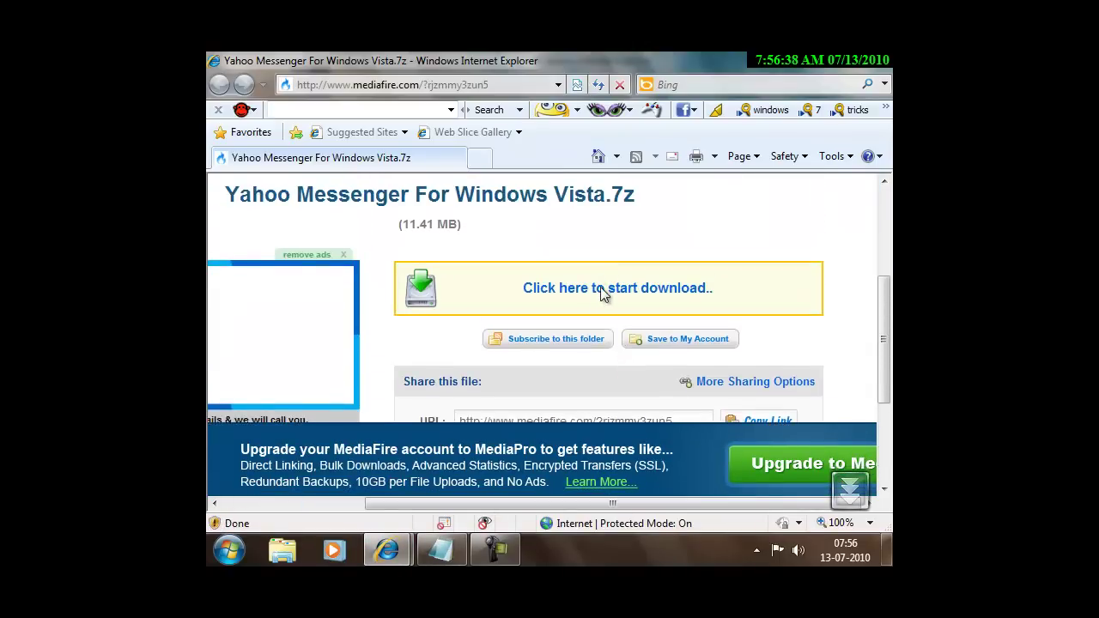
click(602, 289)
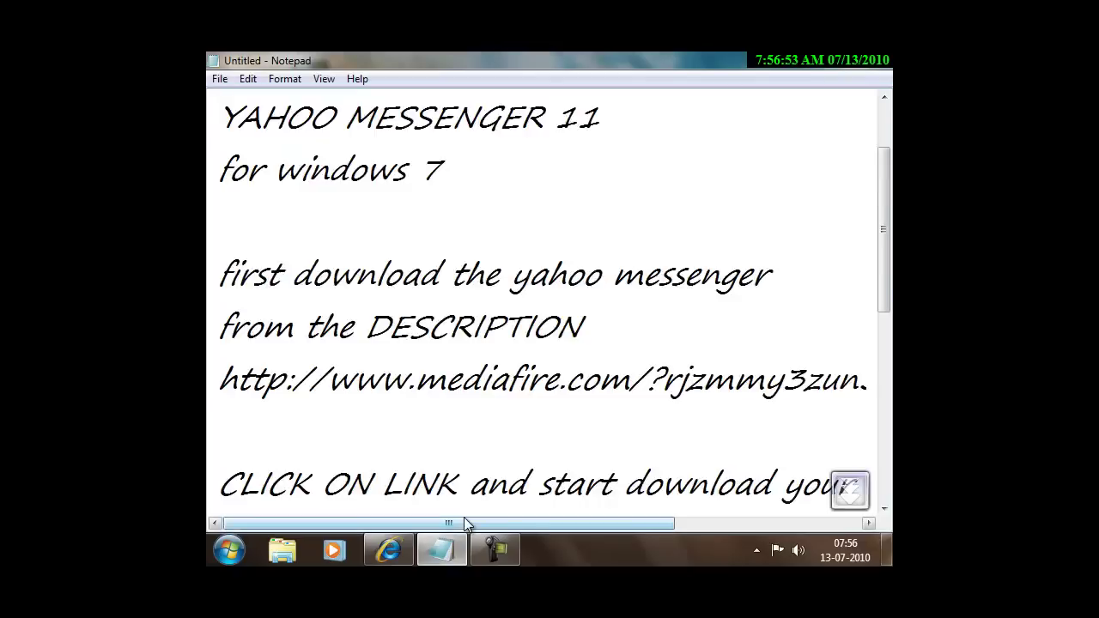
Highlight the 'CLICK ON LINK', 'yahoo messenger' and 11.4MB file size lines in the notes.
scroll(465, 526, down, 1)
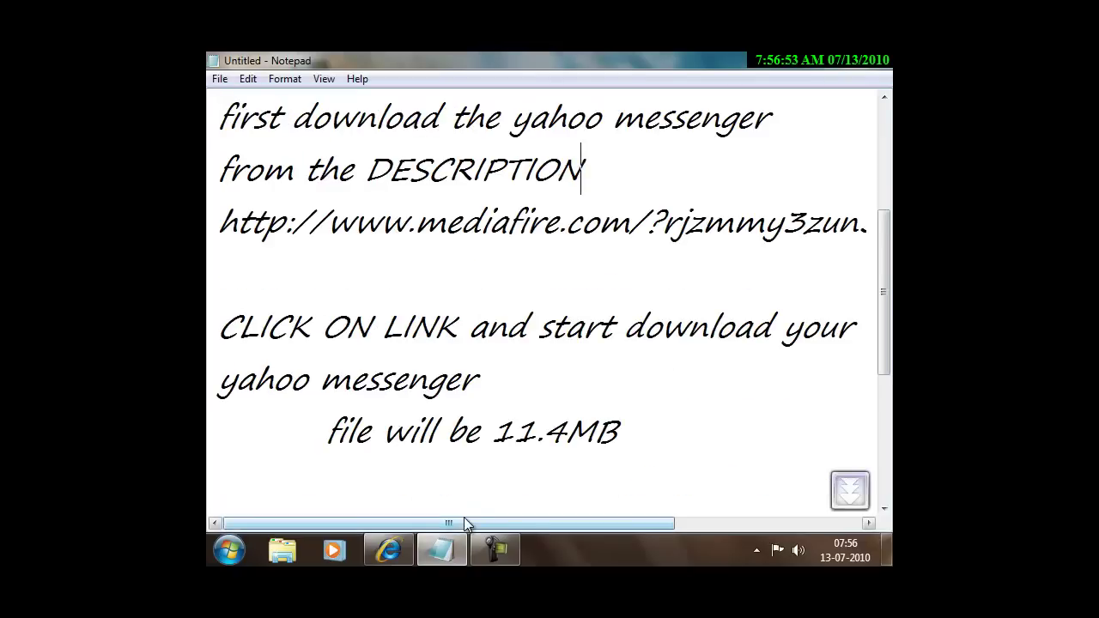
drag(238, 324, 866, 344)
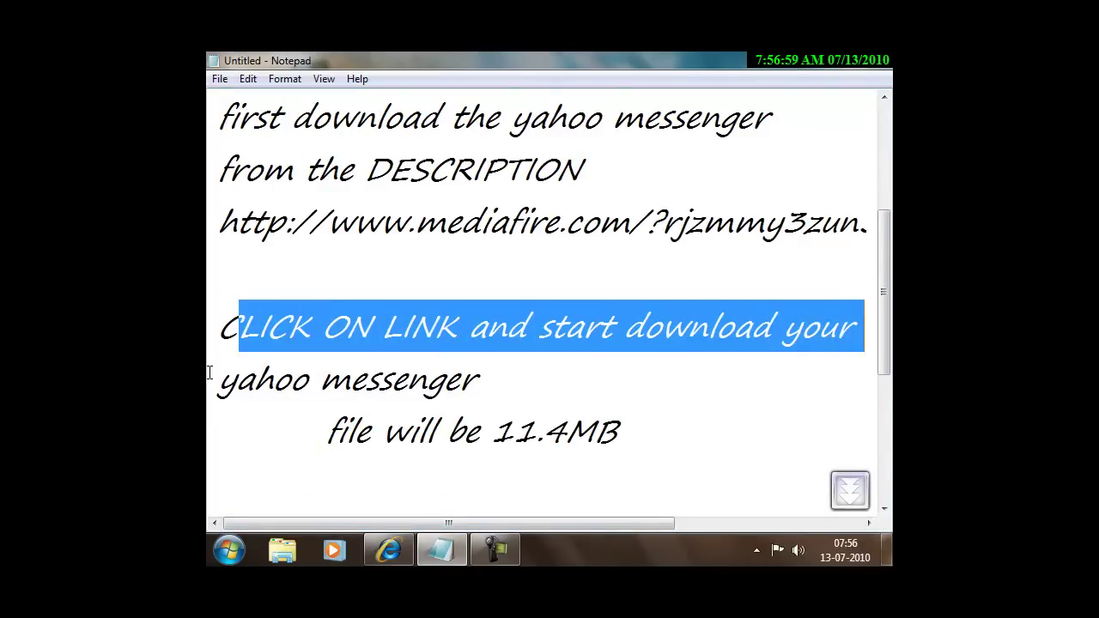
drag(209, 372, 489, 382)
click(502, 383)
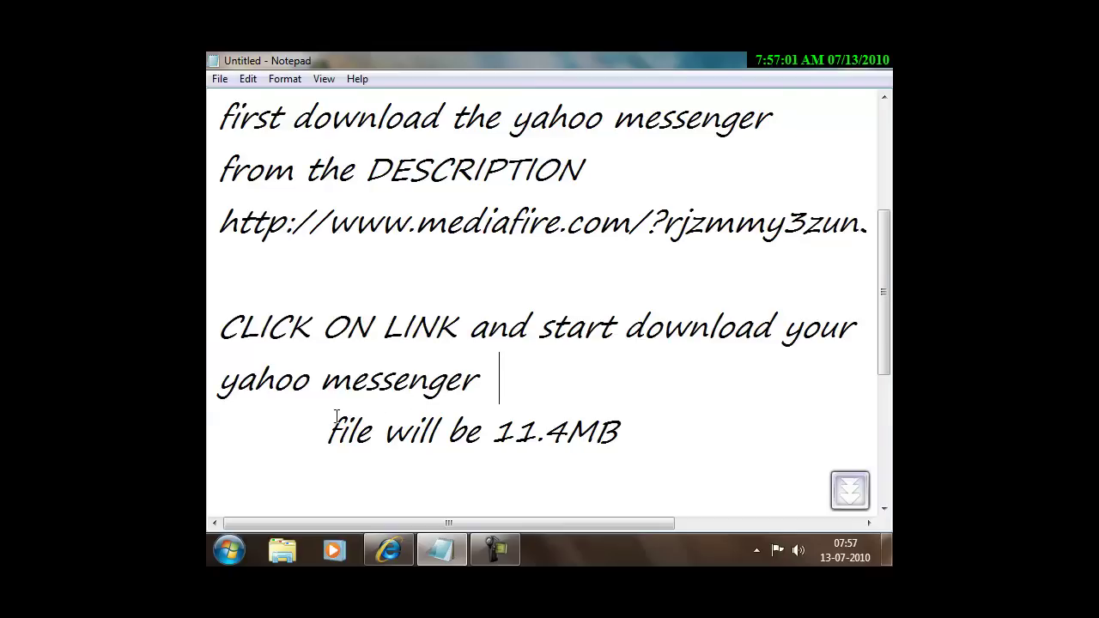
drag(324, 425, 634, 426)
click(637, 427)
Open Computer from the Start menu and select Local Disk (C:).
click(229, 550)
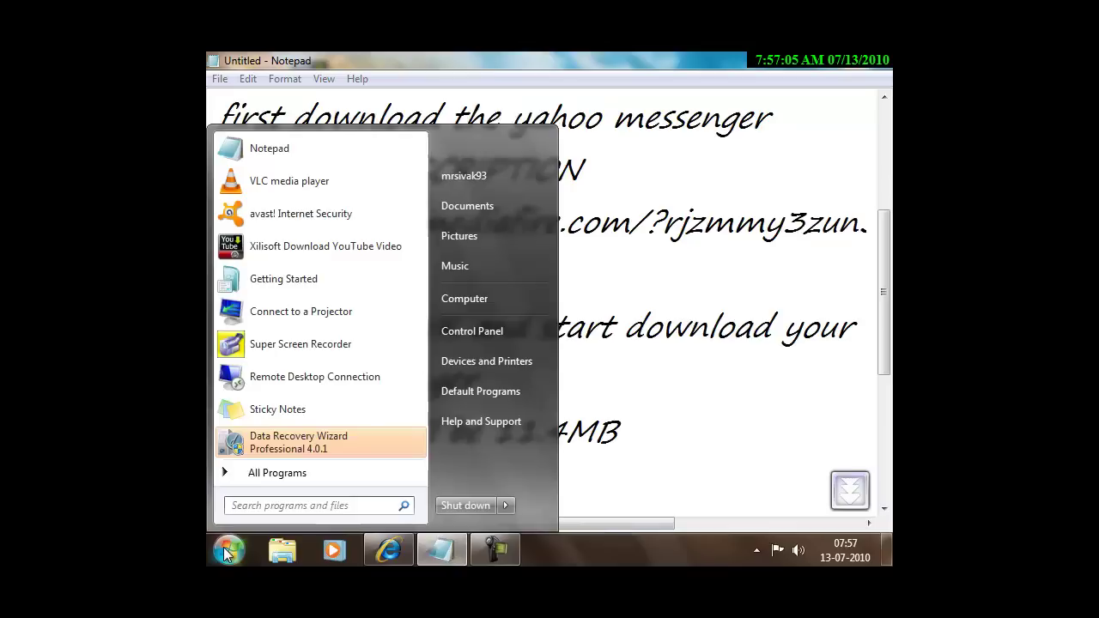
click(516, 298)
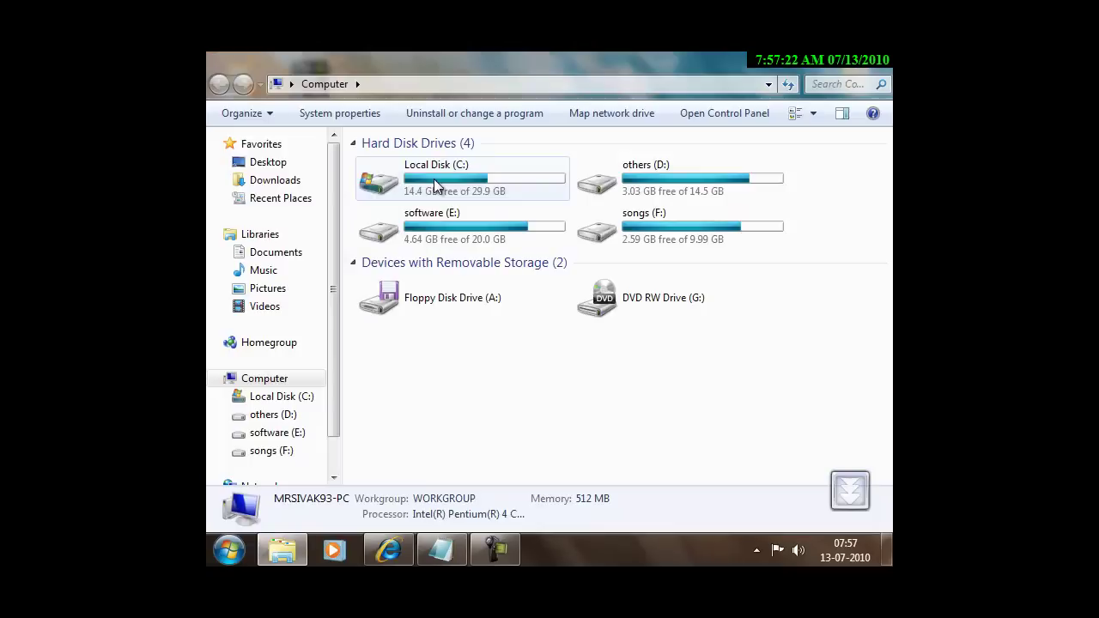
click(436, 186)
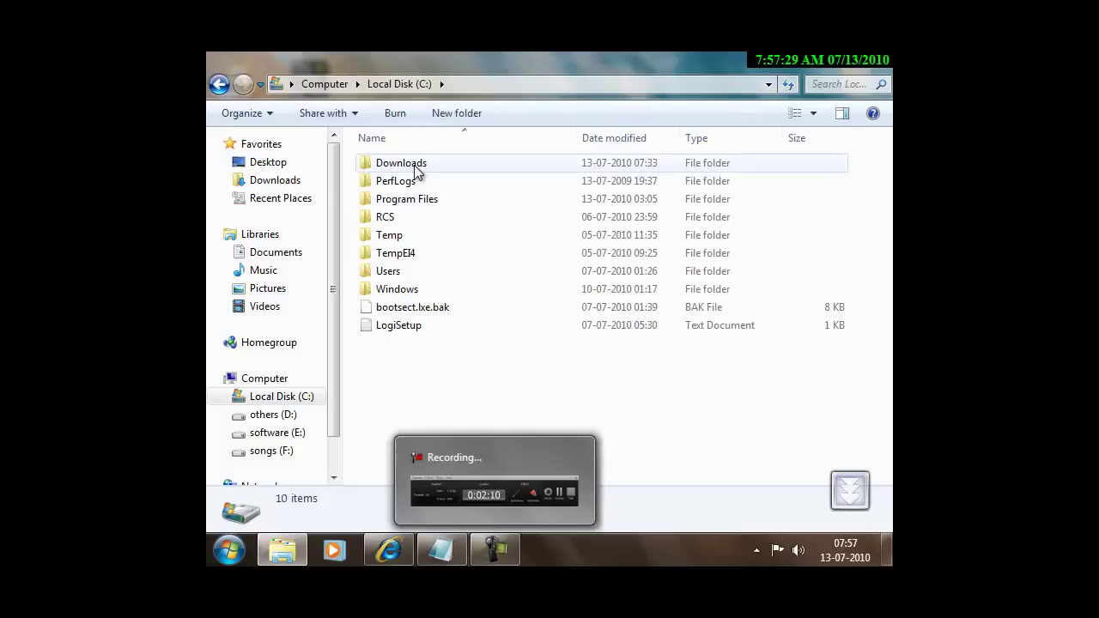
Open the Downloads folder and open the Yahoo Messenger For Windows Vista archive.
click(415, 161)
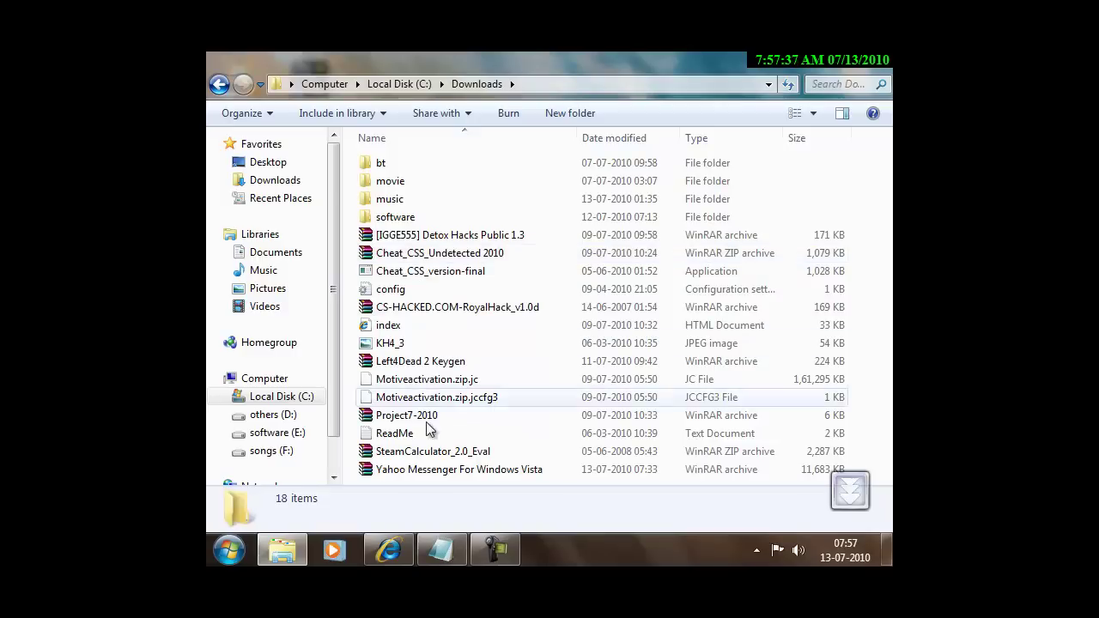
click(437, 473)
double_click(438, 470)
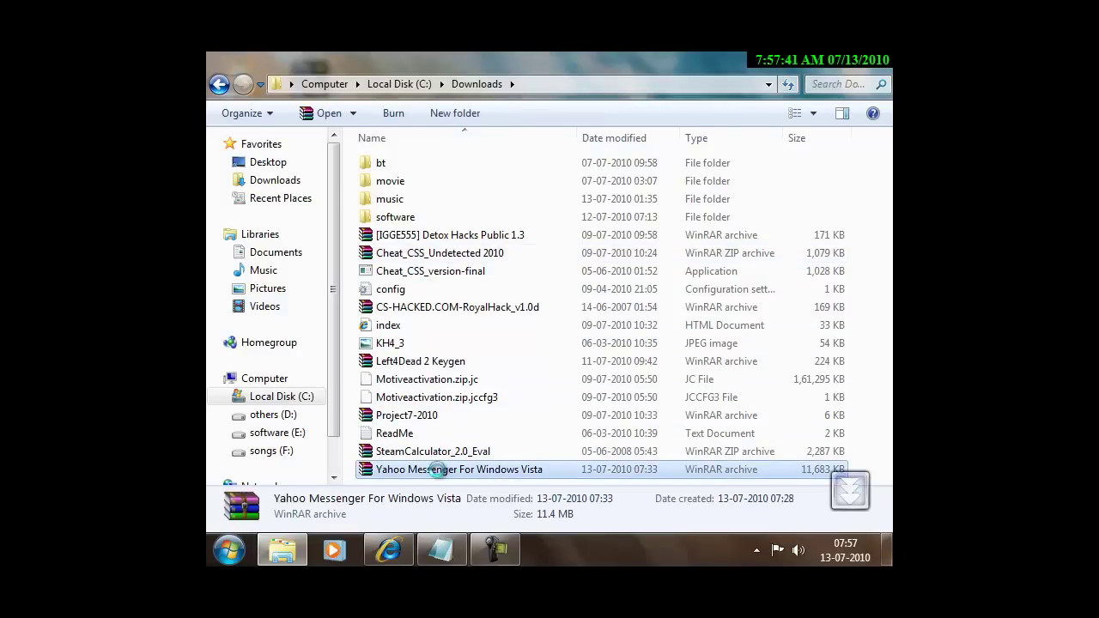
Extract the Yahoo Messenger archive to the Desktop, then close the Downloads window.
right_click(438, 470)
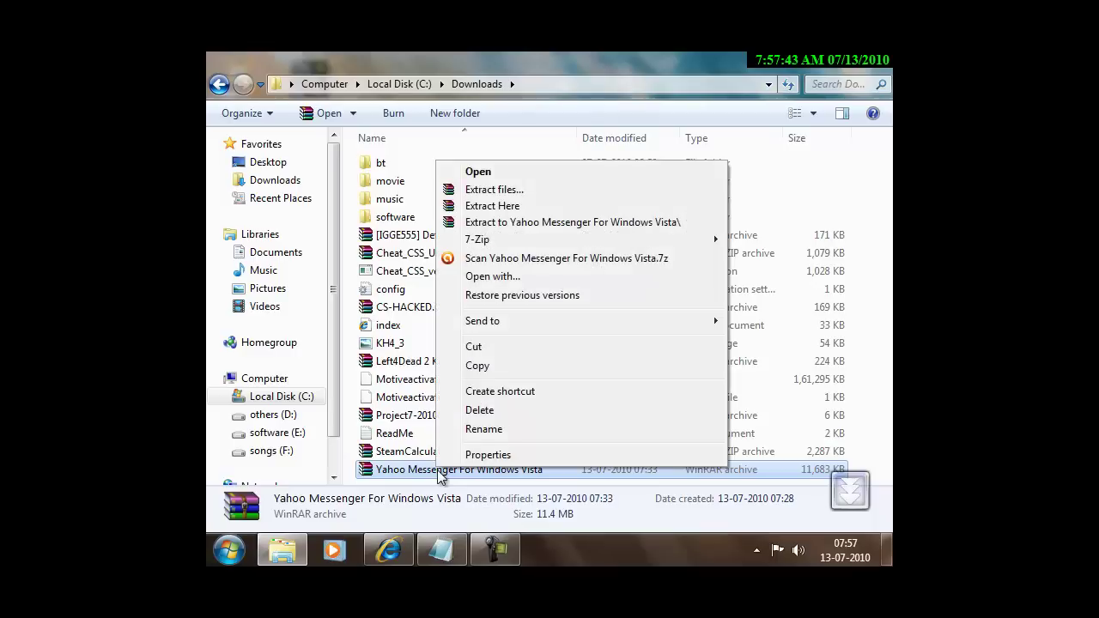
click(543, 189)
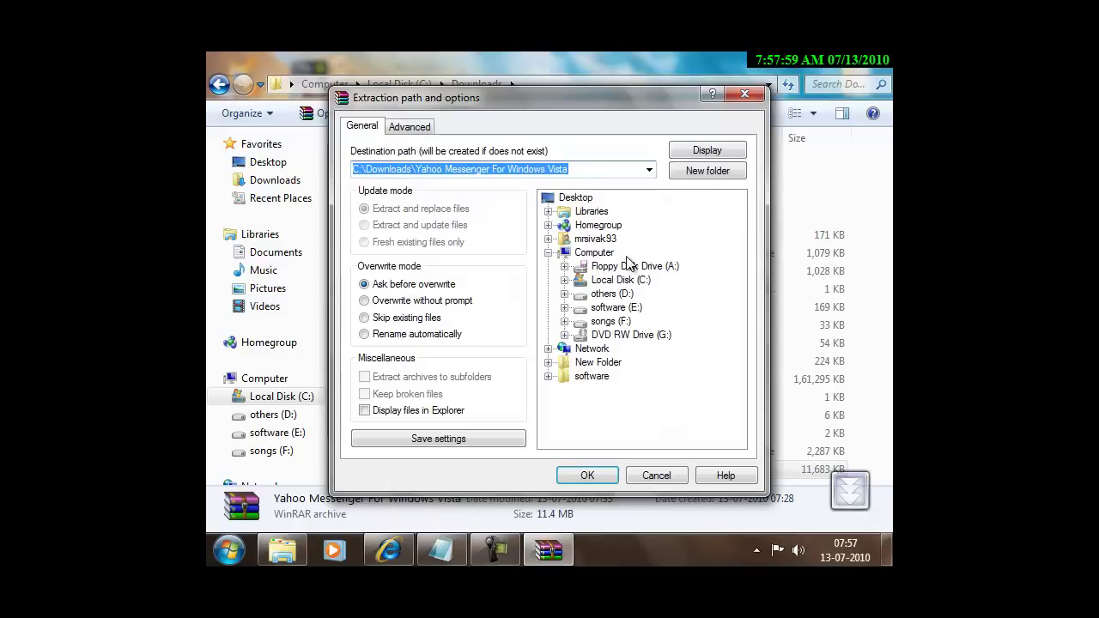
click(577, 197)
click(588, 475)
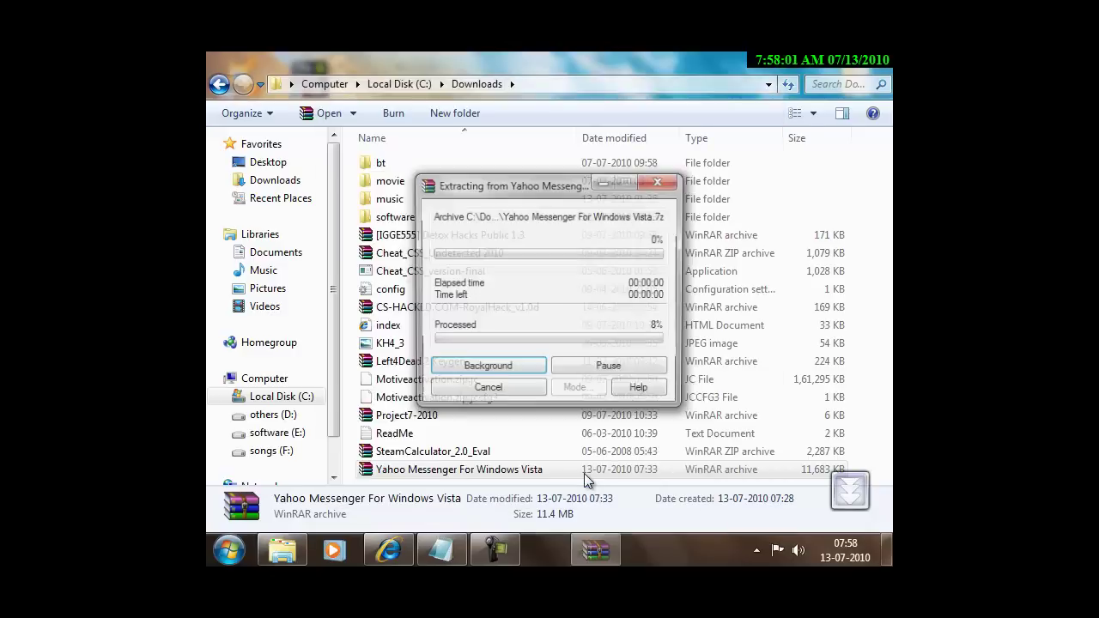
click(863, 55)
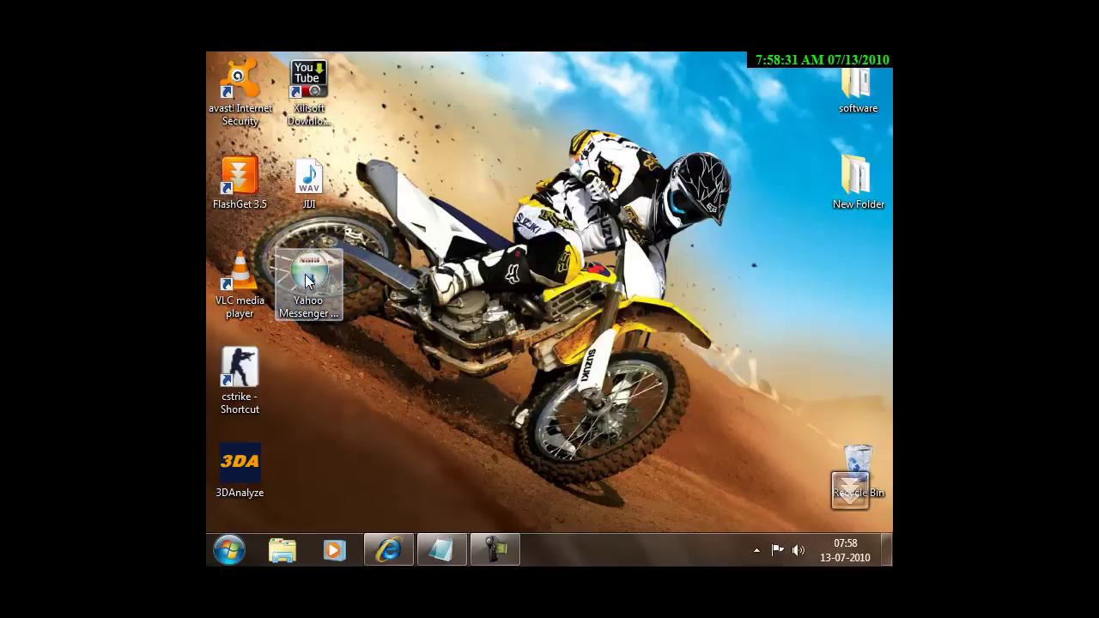
Run the extracted installer and install Yahoo! Messenger for Vista with details shown.
click(306, 277)
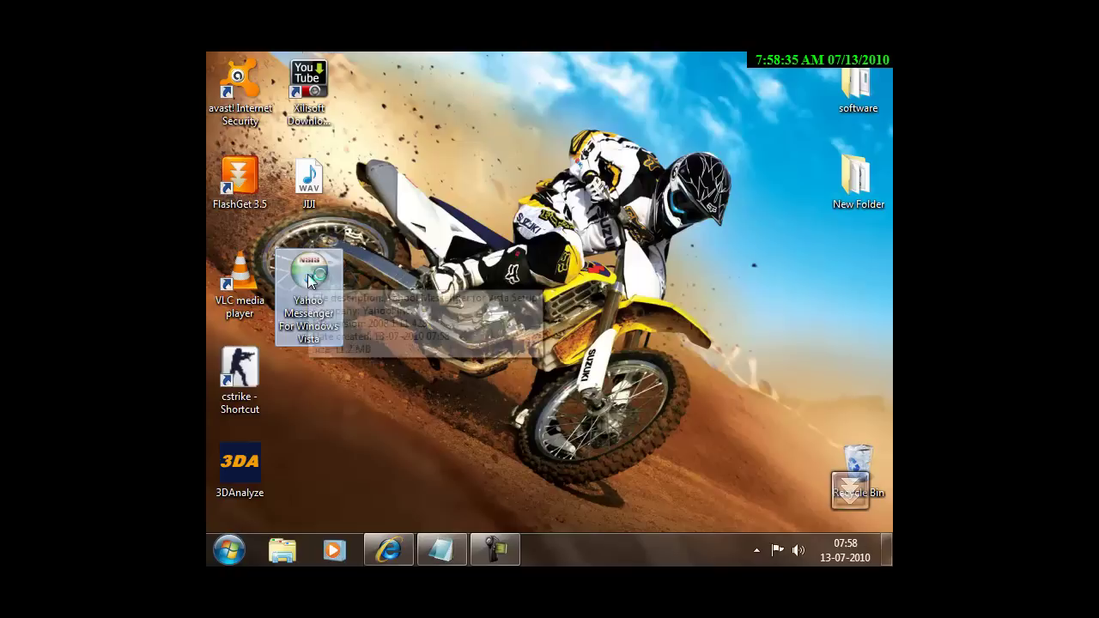
double_click(307, 274)
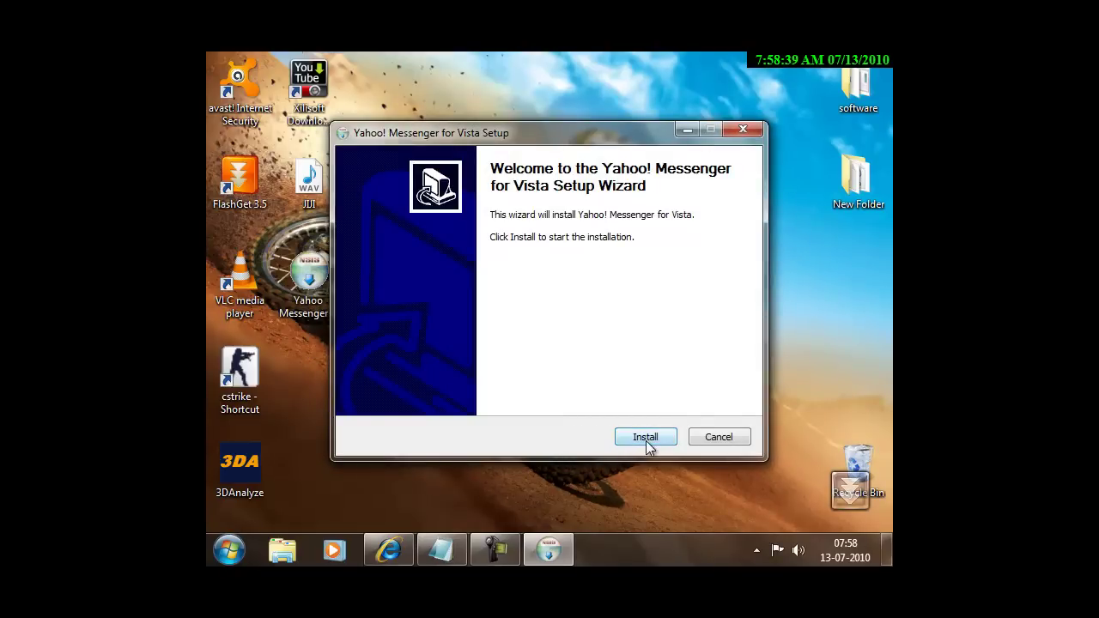
click(646, 438)
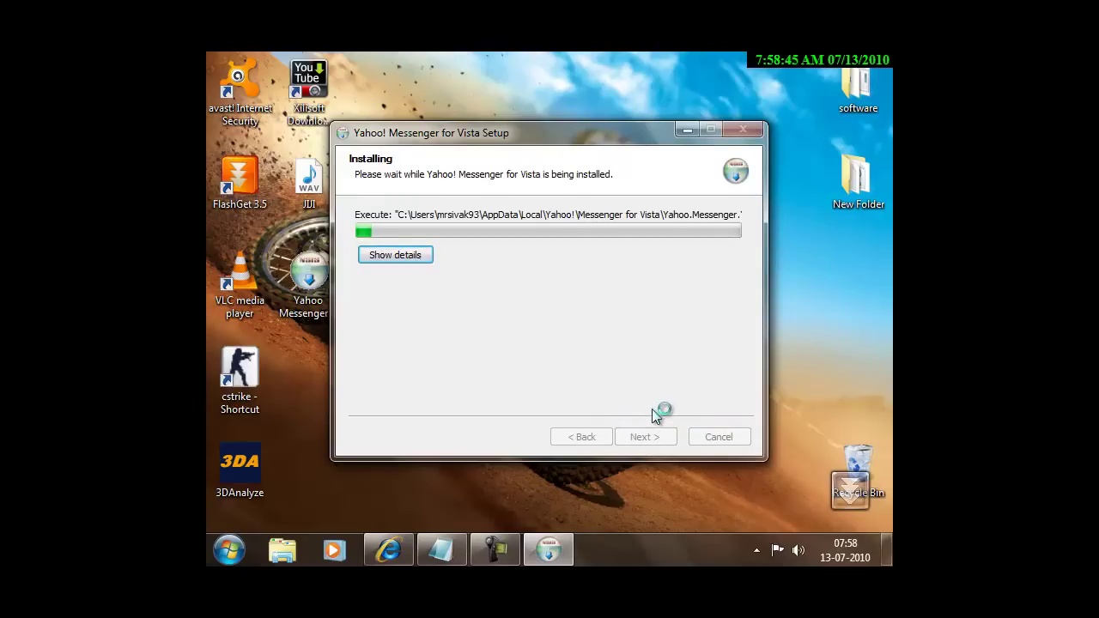
click(410, 256)
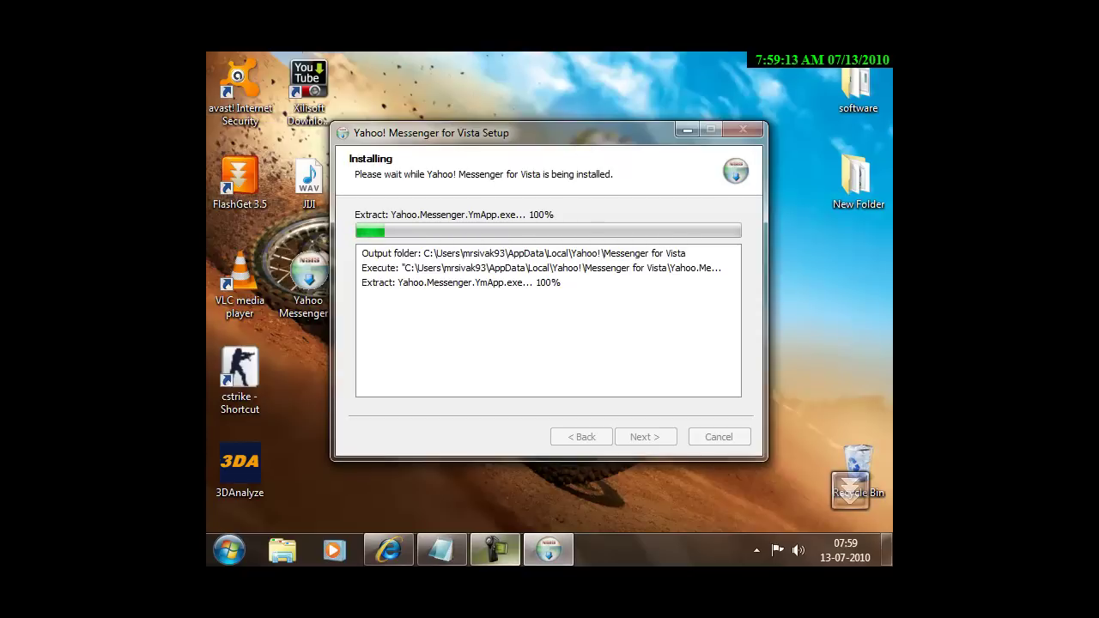
mouse_move(496, 550)
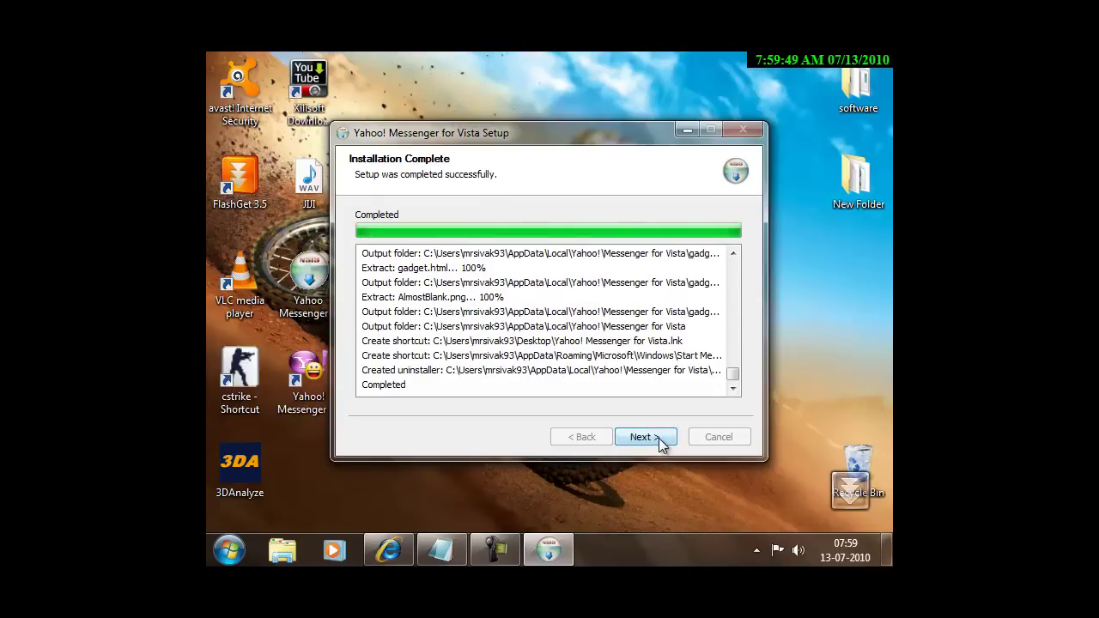
Finish the setup wizard with Run Yahoo! Messenger checked and return to Notepad.
click(660, 440)
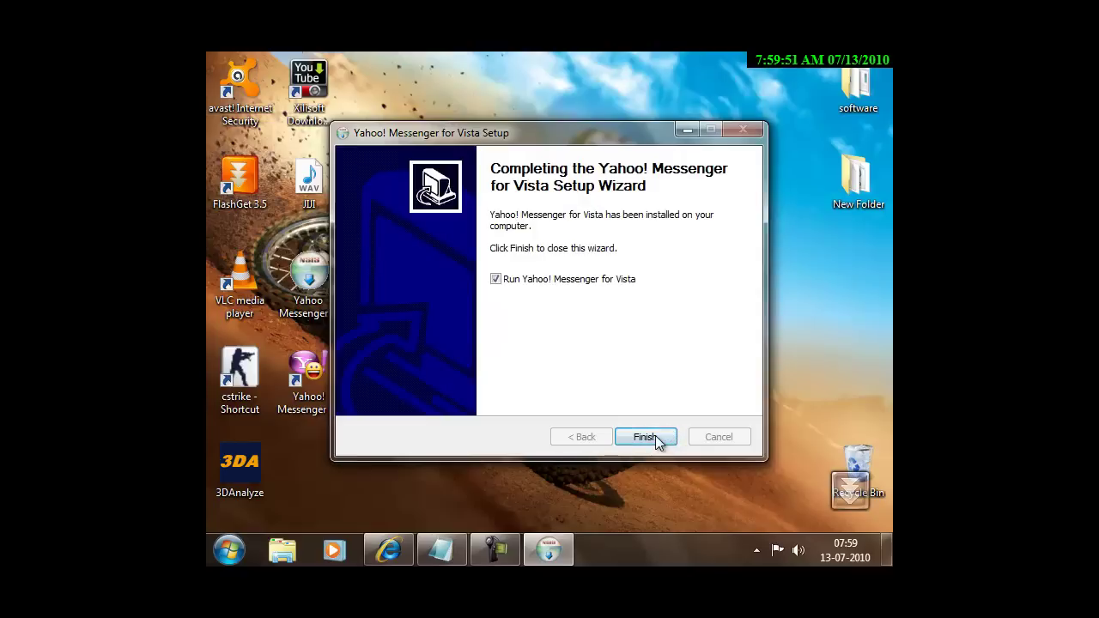
click(642, 437)
click(452, 554)
Scroll through the Notepad notes and minimize them.
scroll(860, 320, down, 2)
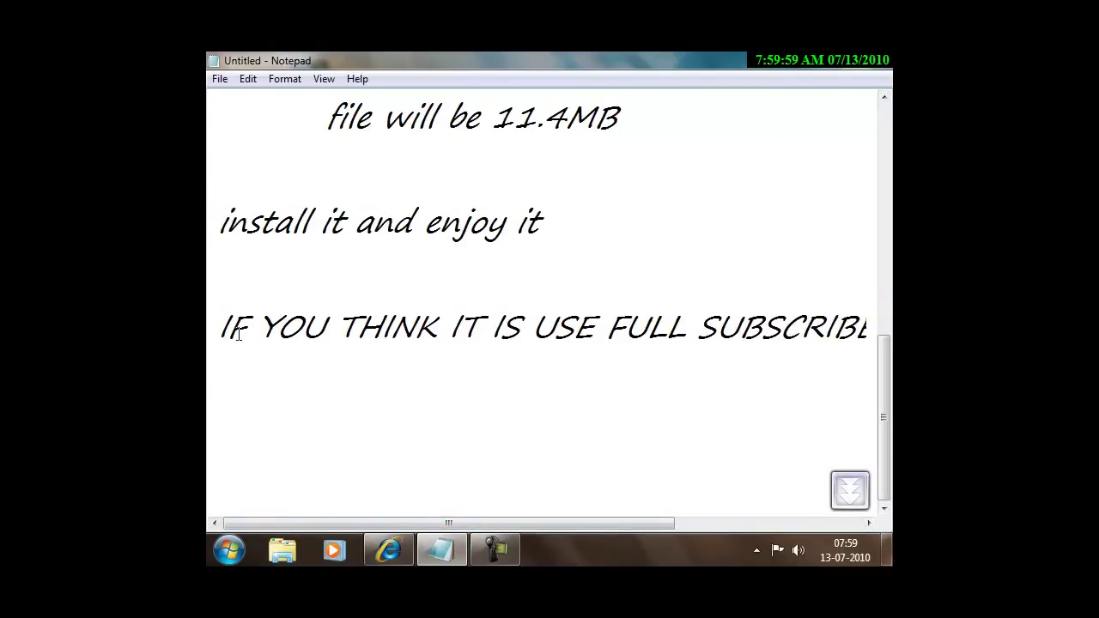
click(826, 60)
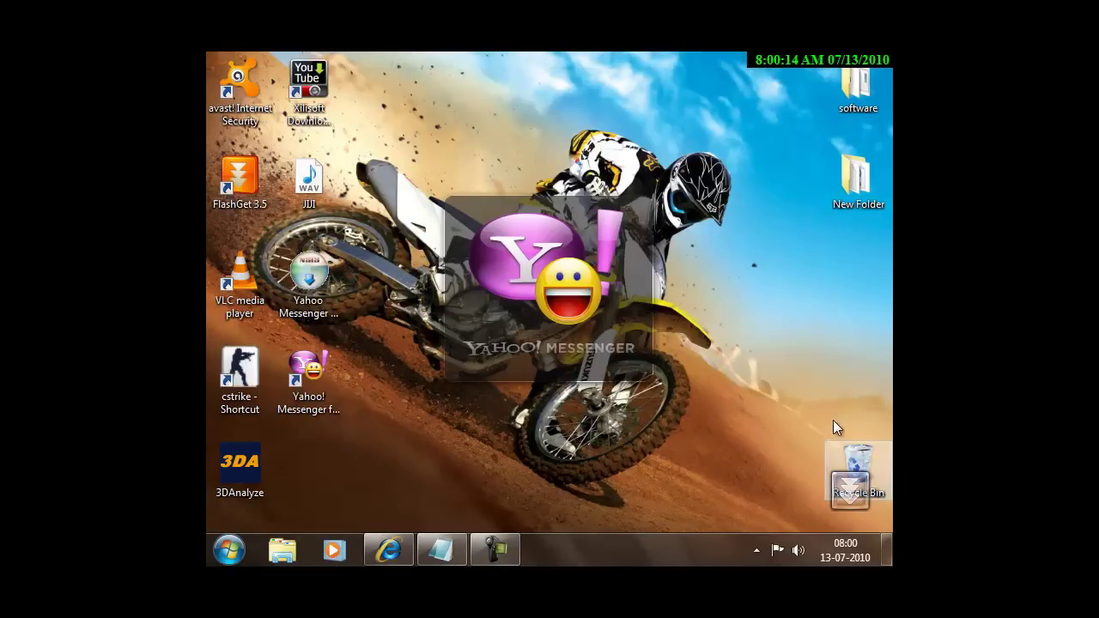
Enter the account's Yahoo! ID (fixing a typo) and password, then sign in.
drag(369, 135, 719, 444)
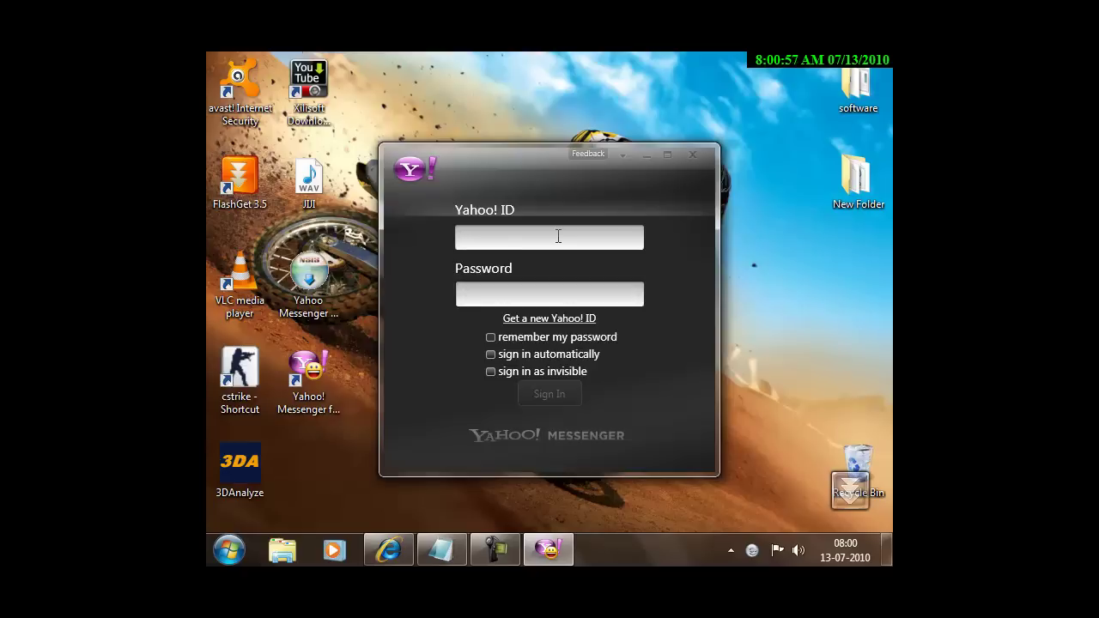
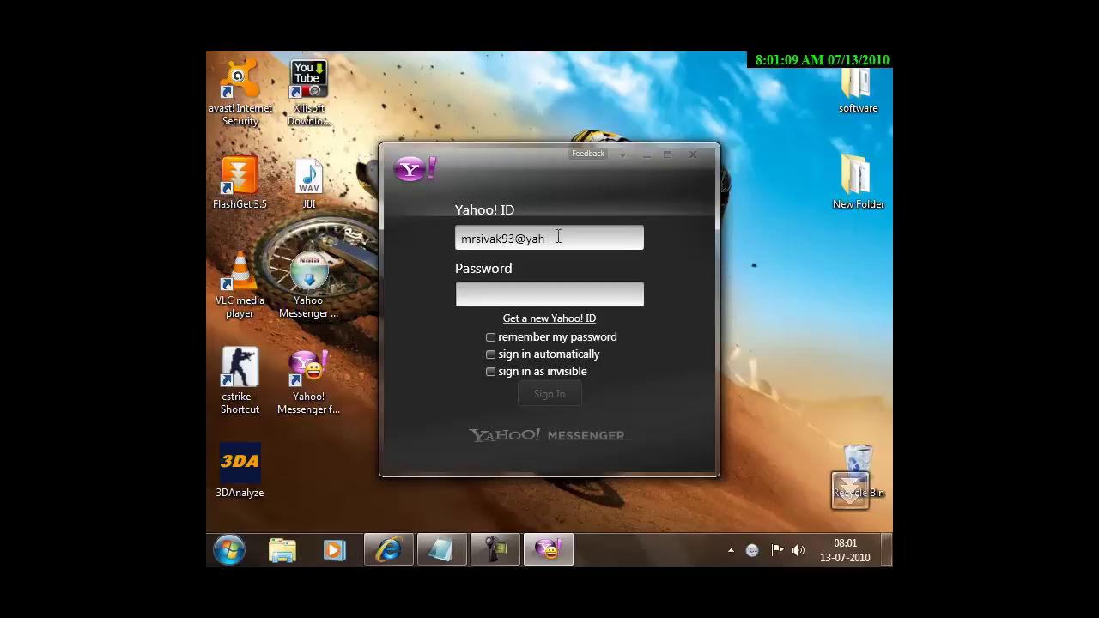
key(Tab)
text(*****)
key(Return)
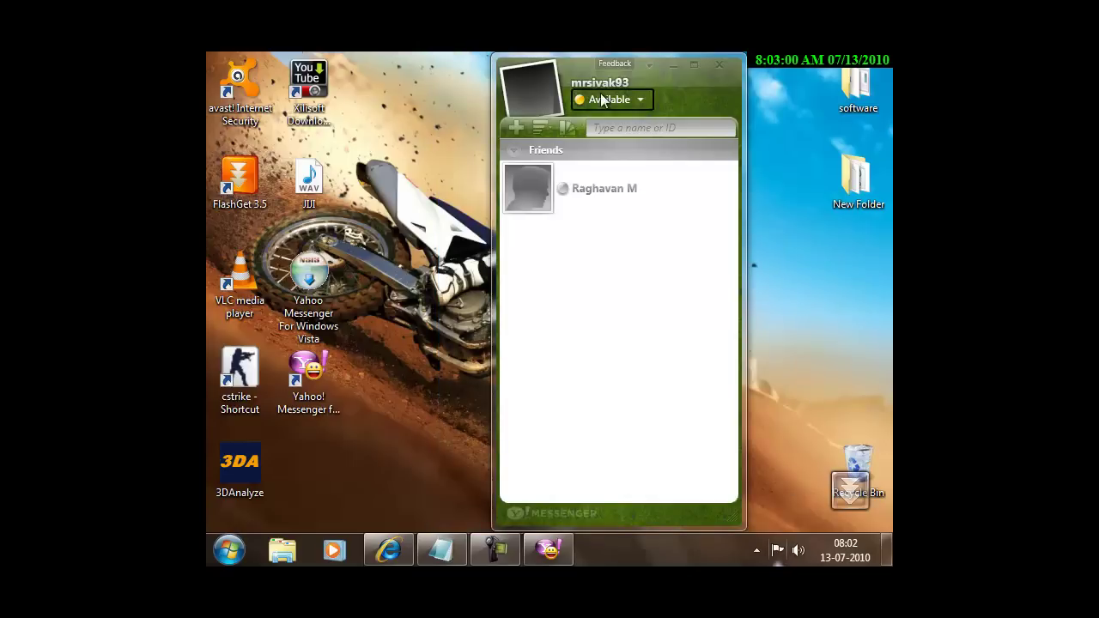
Preview the colour theme tiles, keep the green theme, and return to the Notepad notes.
click(571, 131)
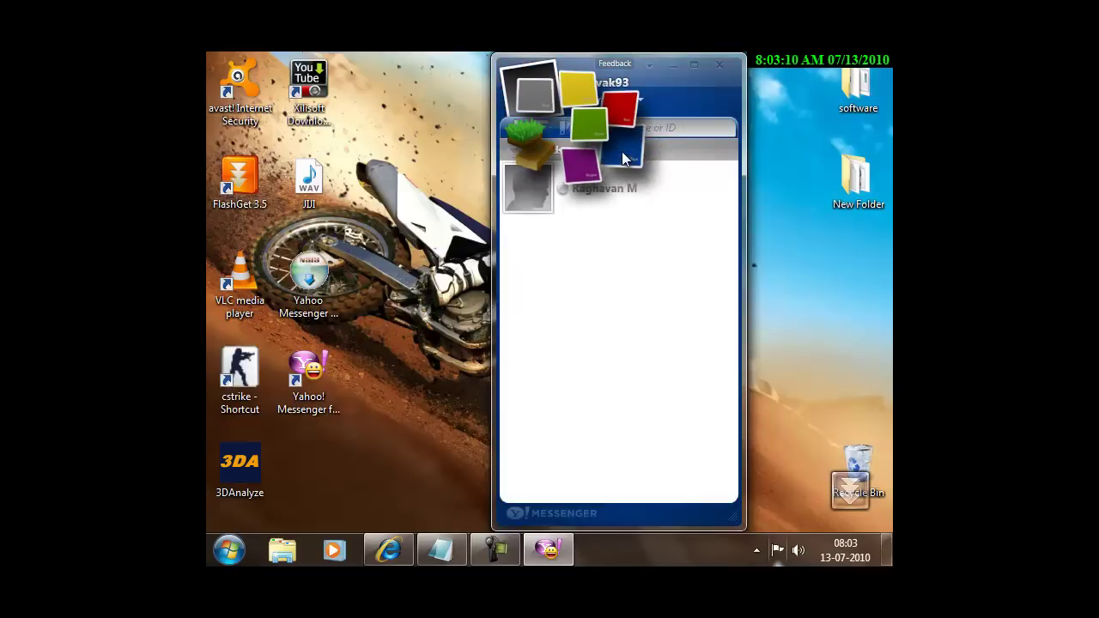
click(581, 126)
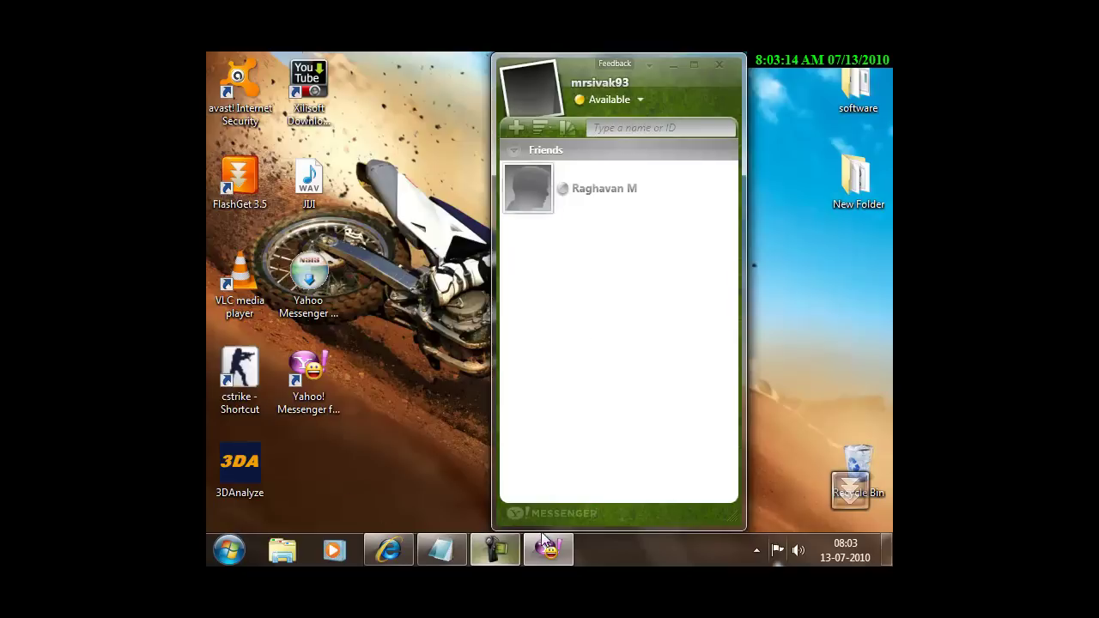
click(441, 552)
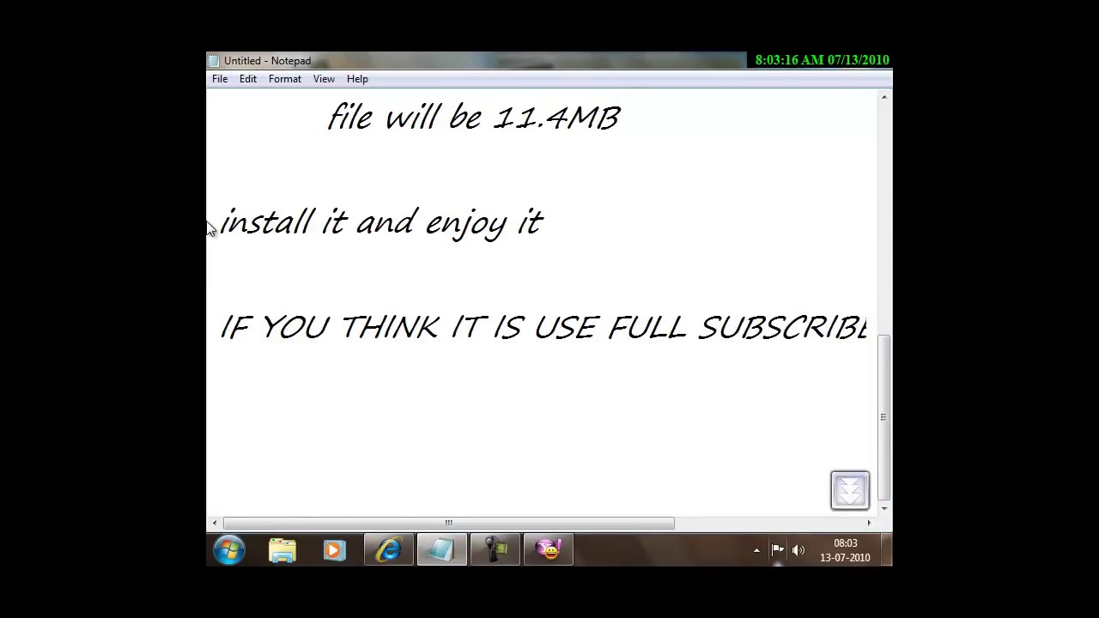
Highlight the 'install it and enjoy it' and subscribe lines, then minimize Notepad.
drag(218, 225, 572, 238)
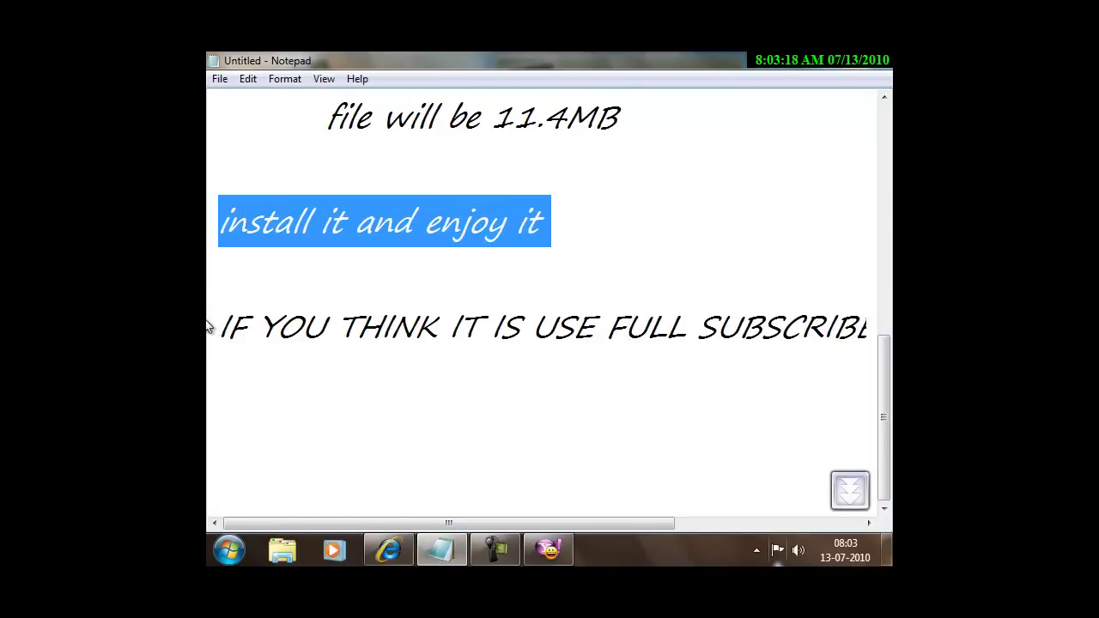
drag(219, 328, 871, 343)
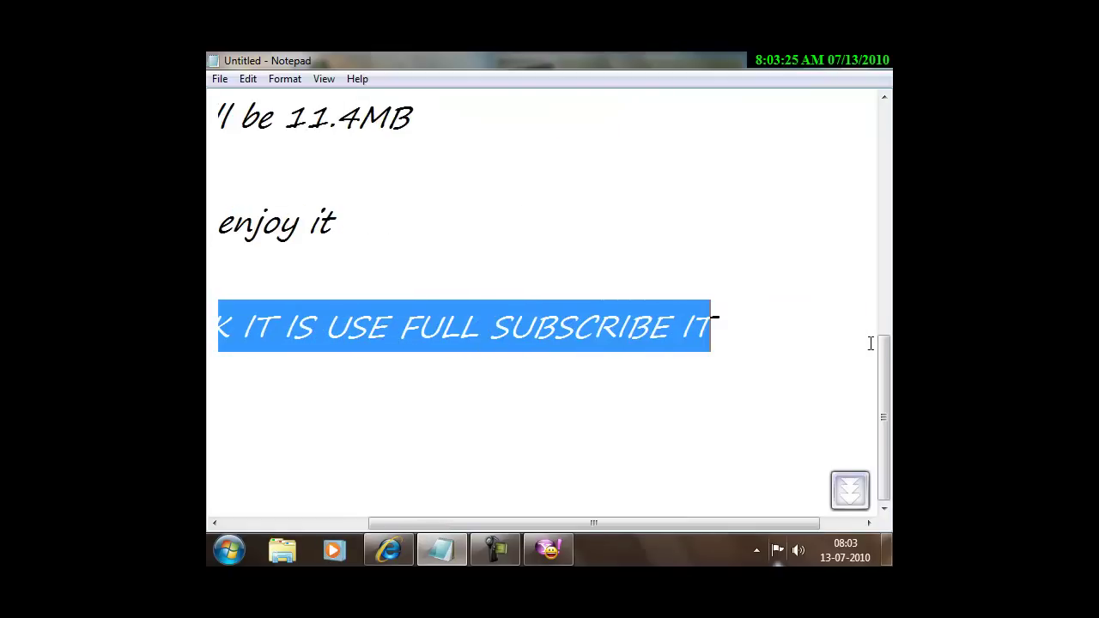
click(761, 335)
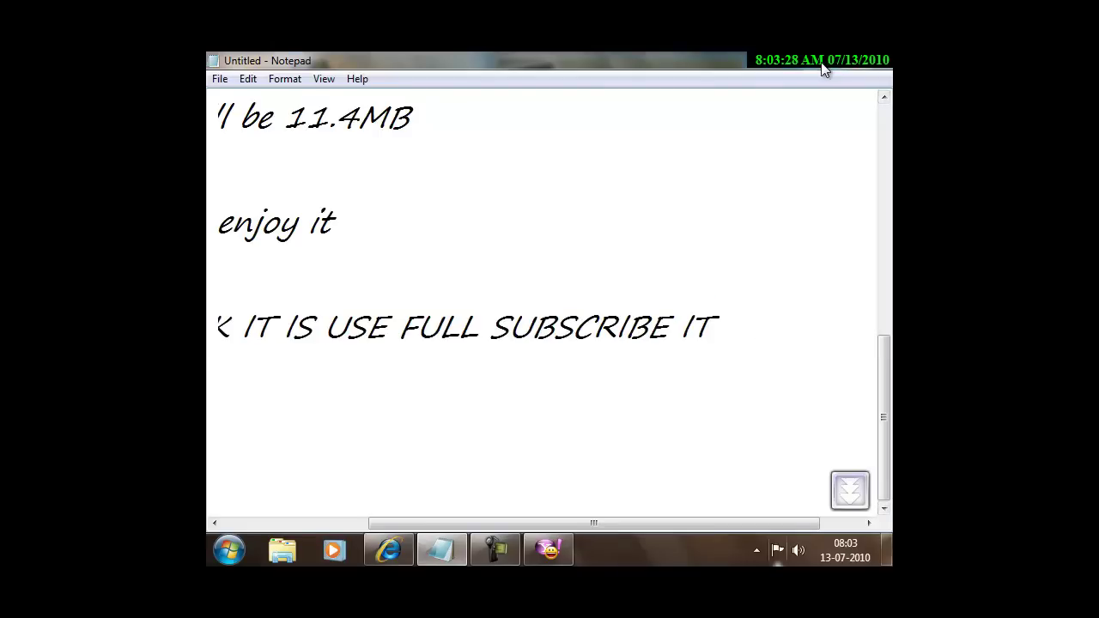
click(824, 66)
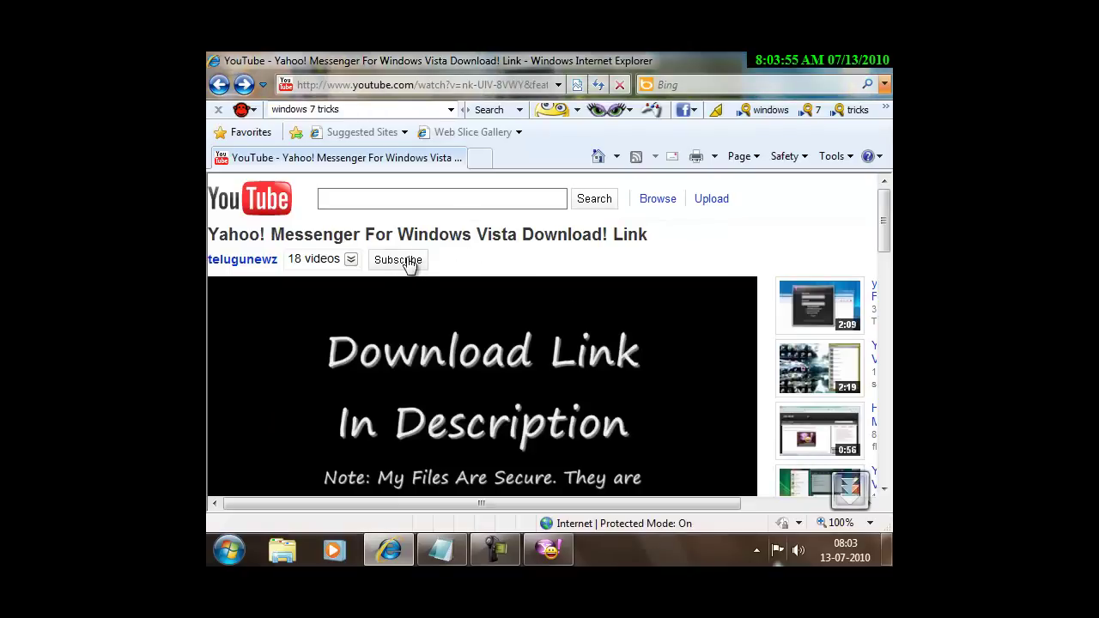
Subscribe to the YouTube channel and stop the screen recording.
click(408, 261)
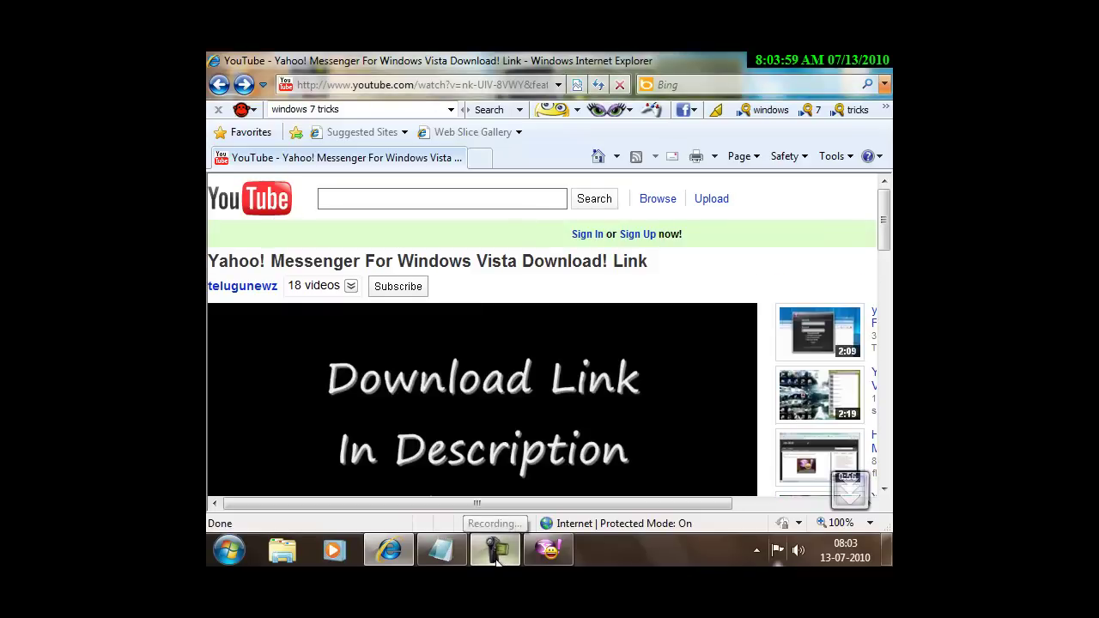
click(497, 554)
click(816, 481)
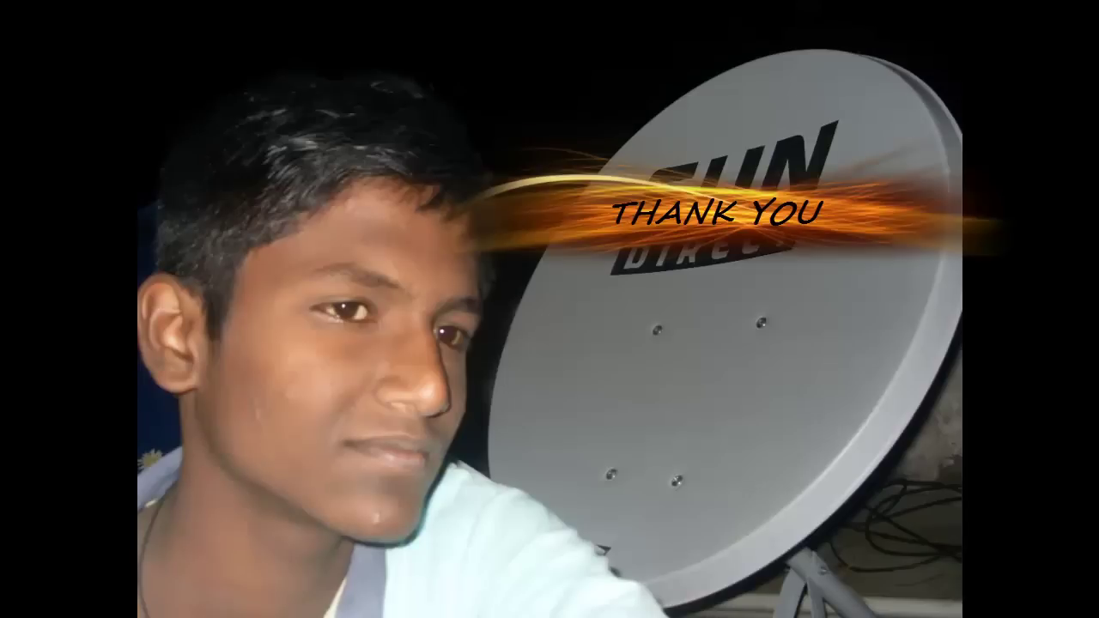